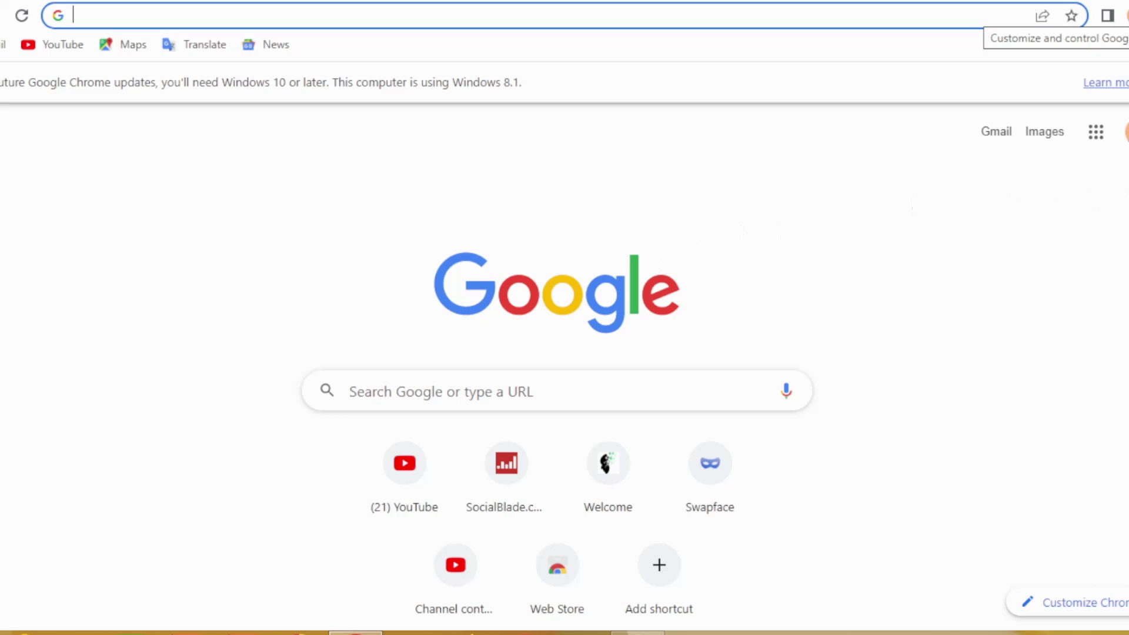
Open Chrome's Privacy and security settings from the main menu and scroll down to Security
click(1124, 15)
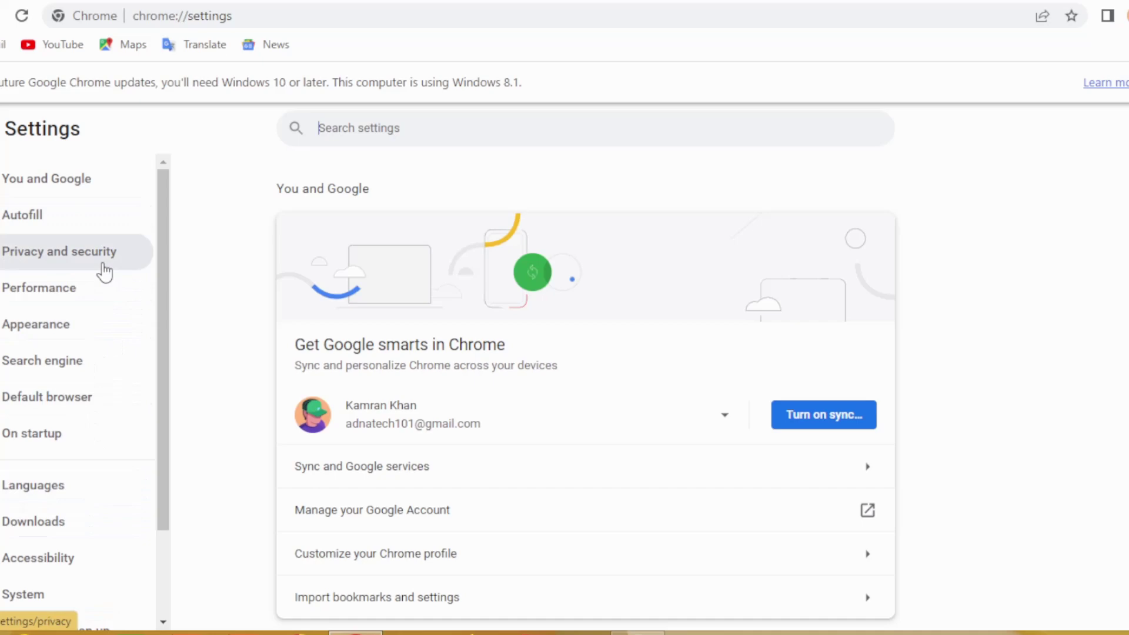
click(59, 266)
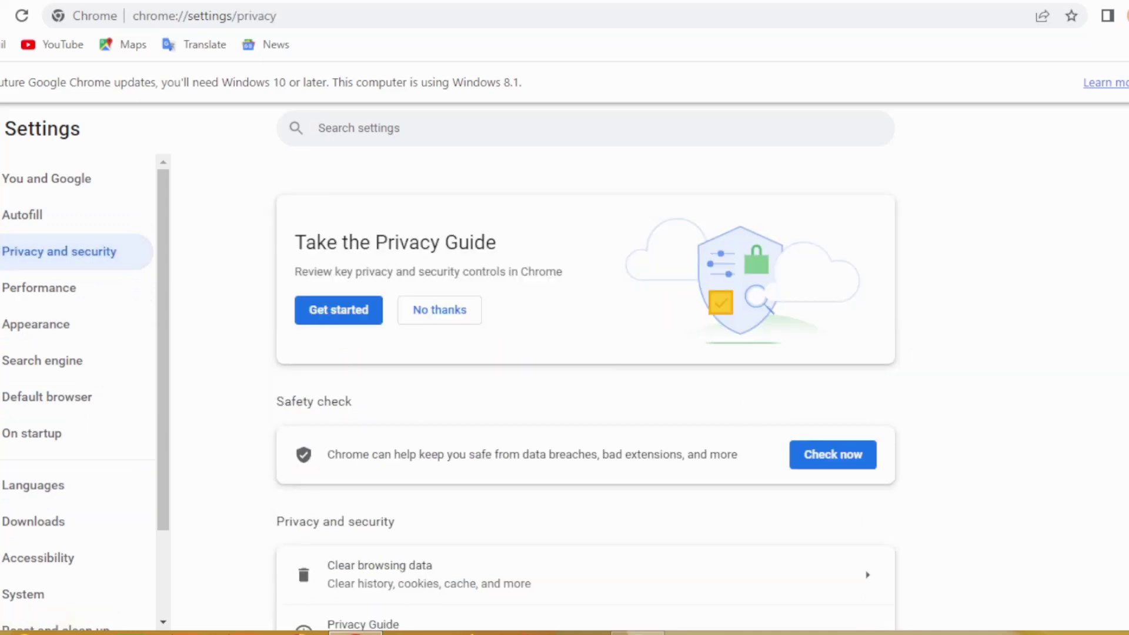
scroll(585, 393, down, 4)
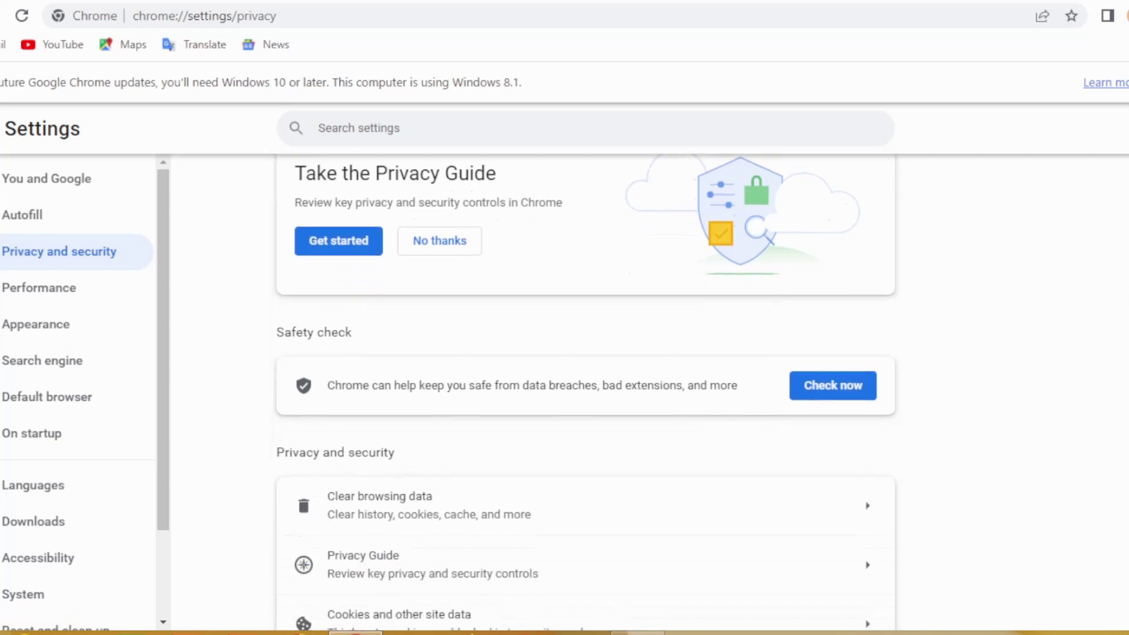
scroll(586, 394, down, 1)
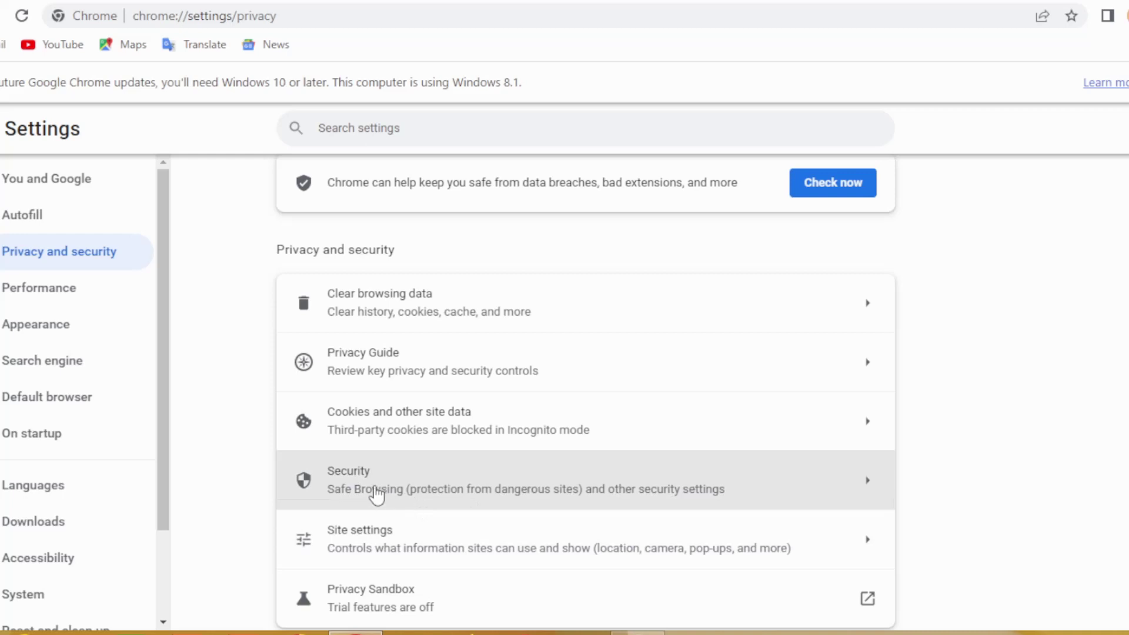
Open the Security page and scroll down to the Advanced section with Manage device certificates
click(435, 493)
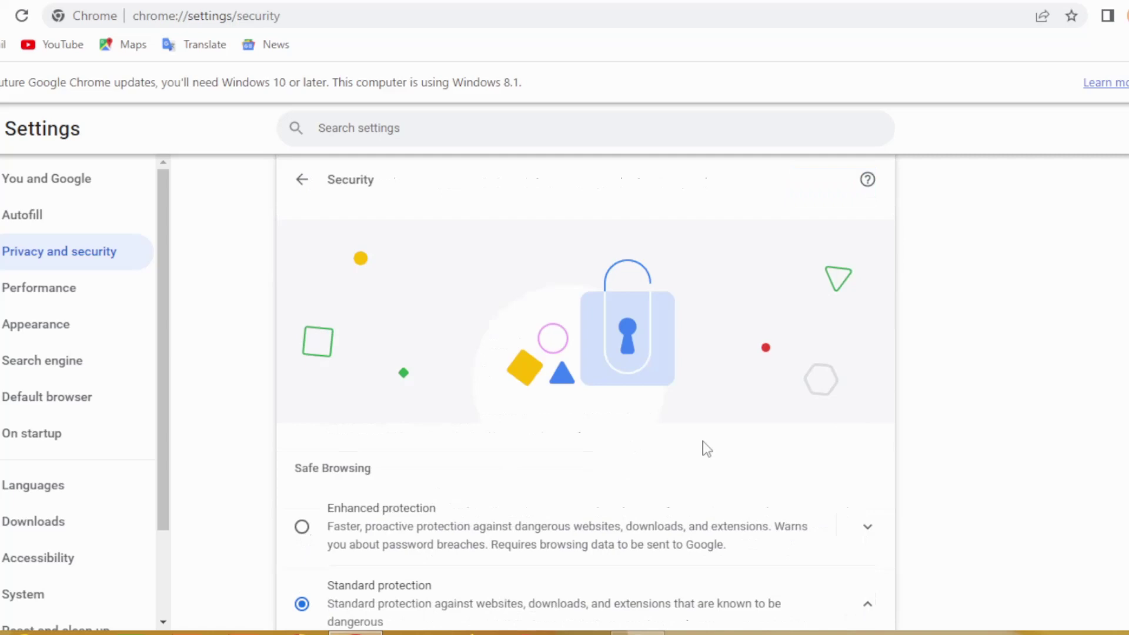
double_click(38, 288)
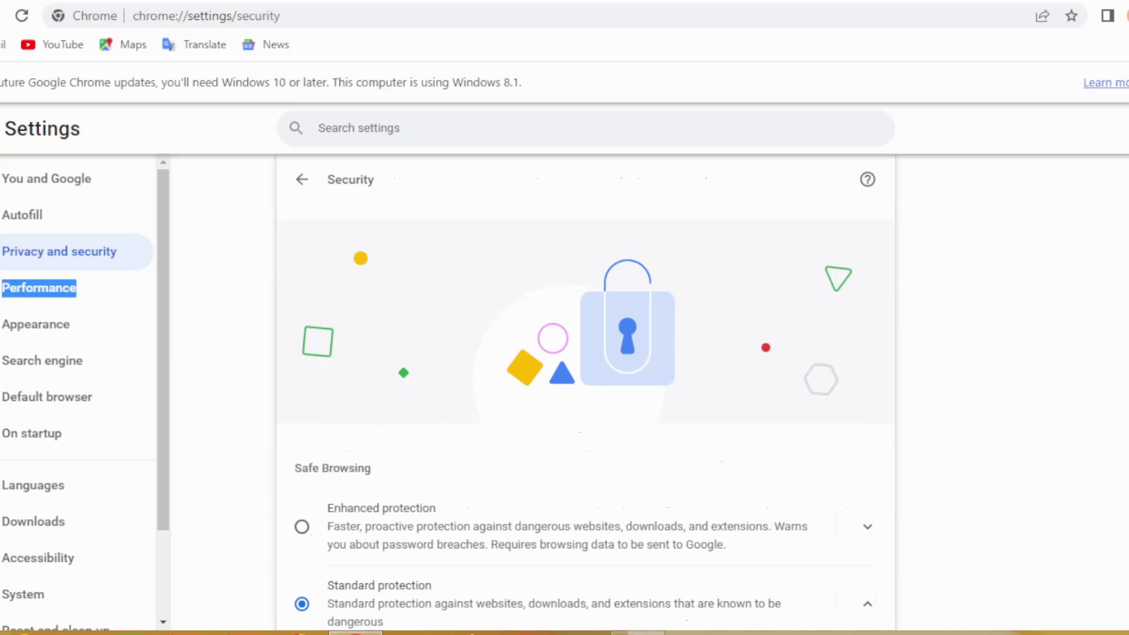
triple_click(59, 251)
scroll(586, 393, down, 4)
scroll(585, 392, down, 5)
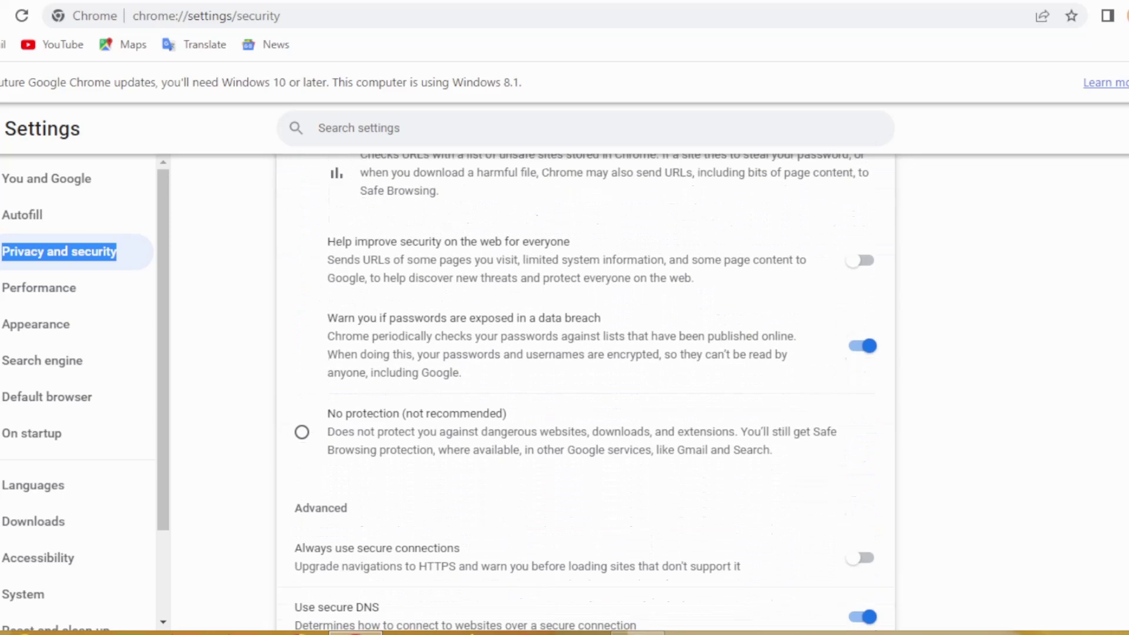
scroll(585, 392, down, 3)
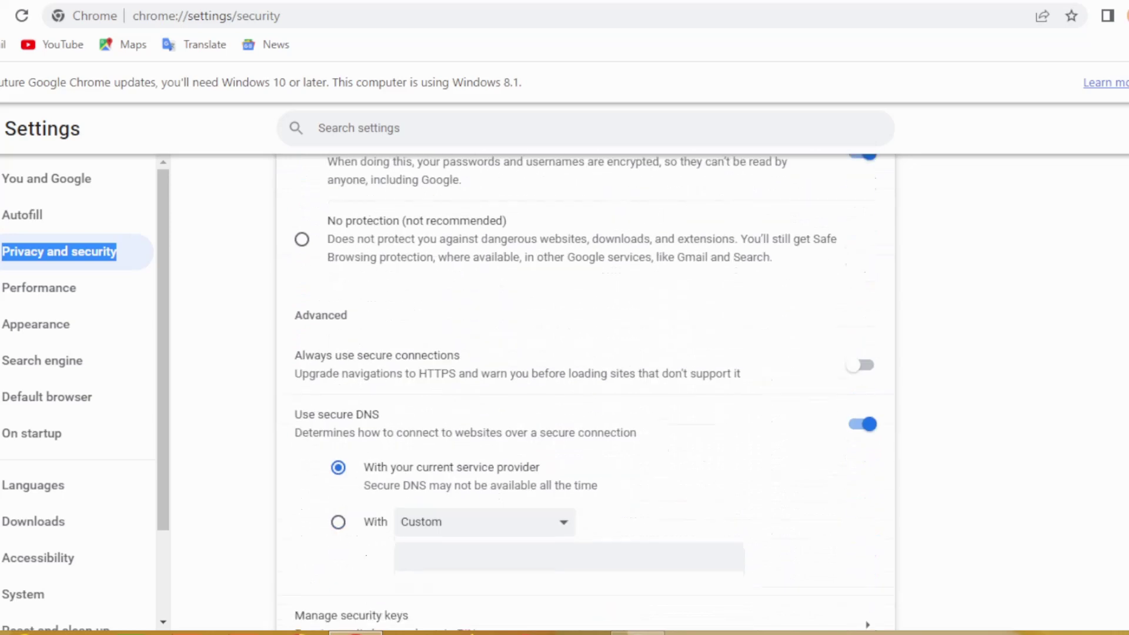
scroll(586, 392, down, 4)
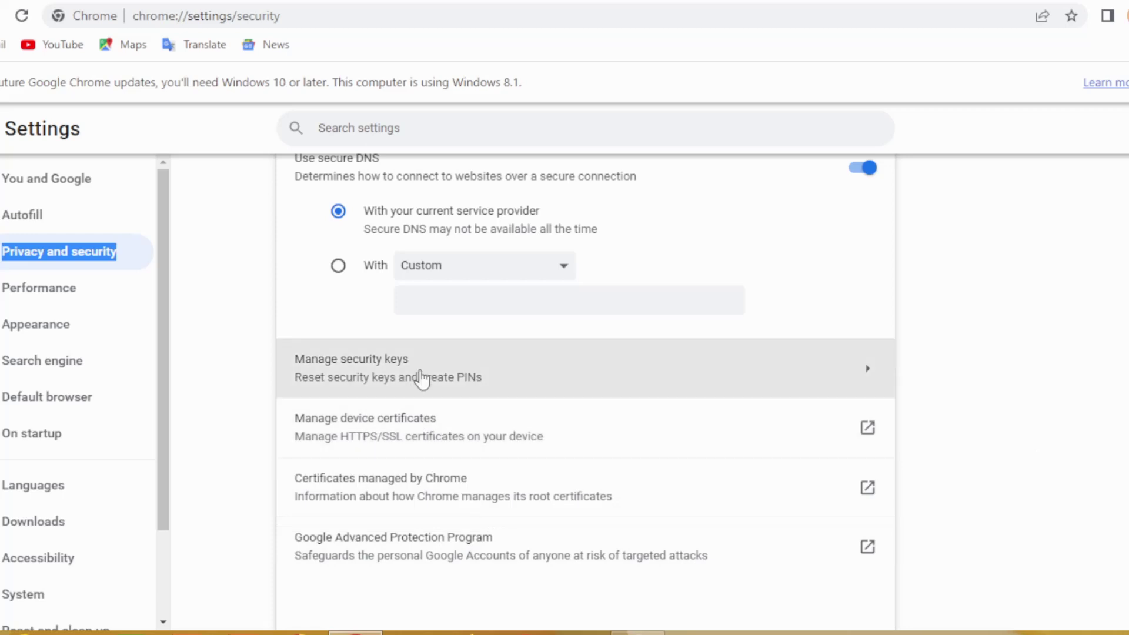
View the Manage security keys options, then go back twice to the Privacy and security list
click(374, 396)
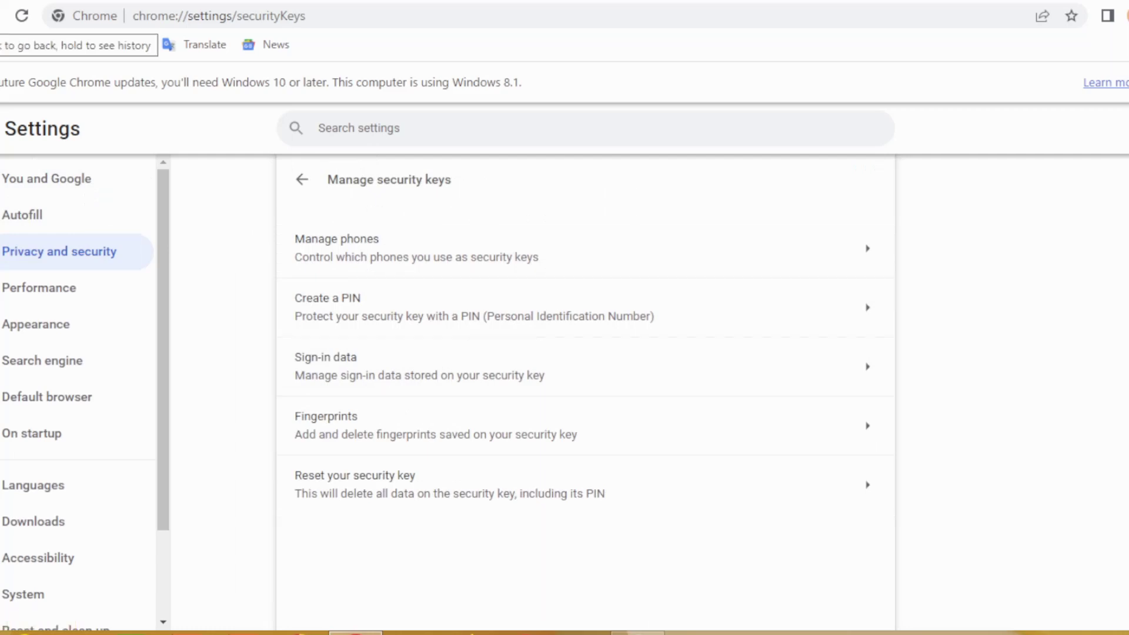
key(alt+Left)
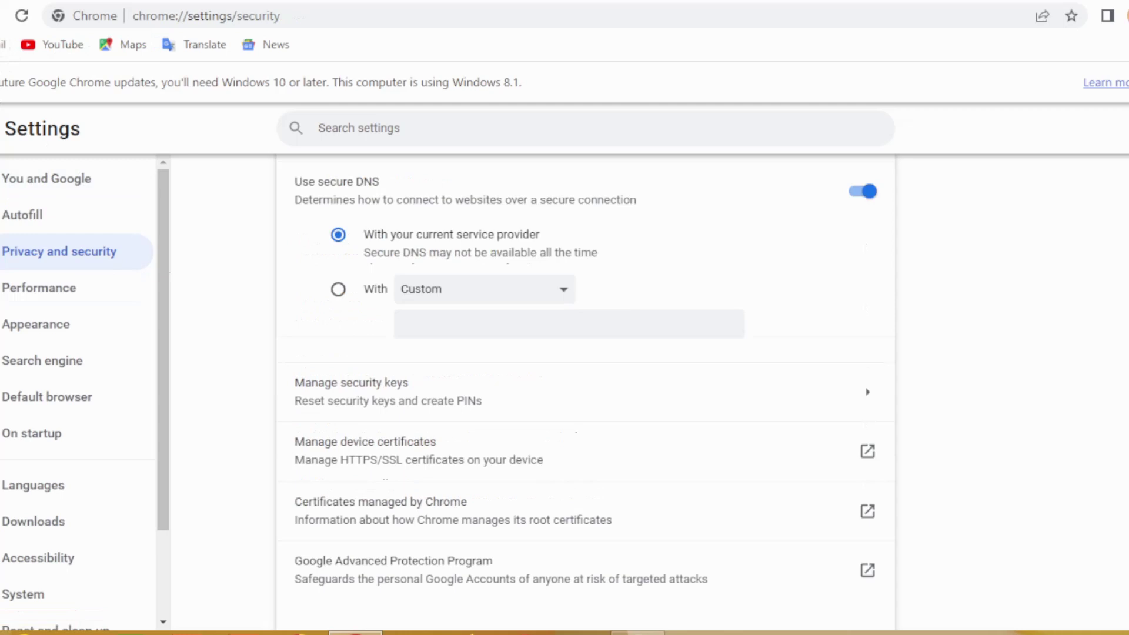
key(alt+Left)
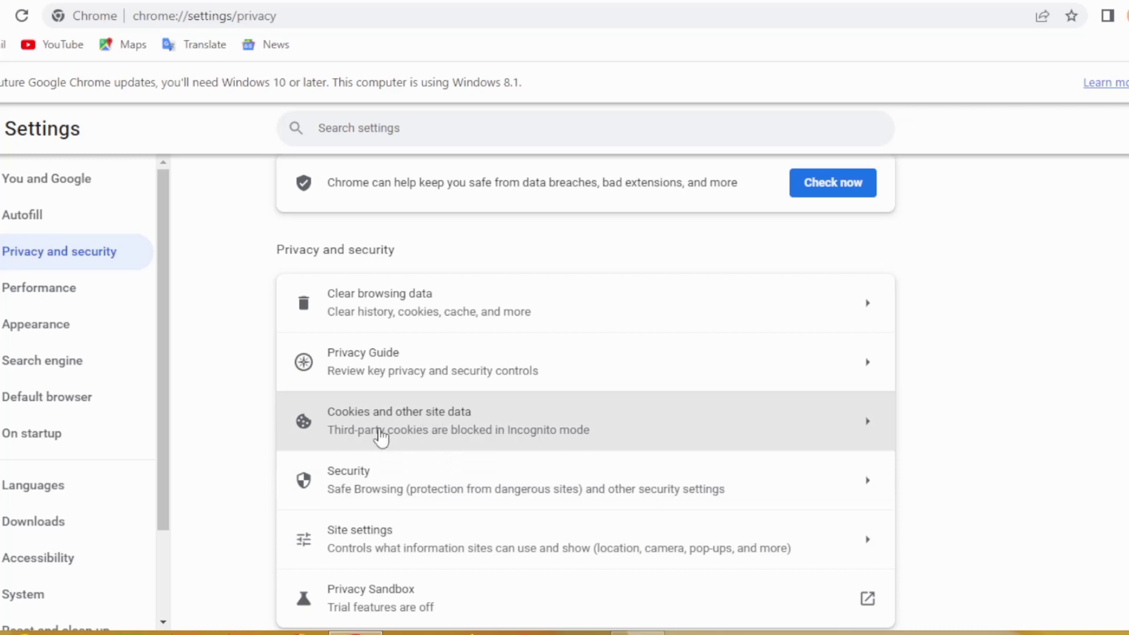
Switch Cookies and other site data to 'Allow all cookies', then return to Privacy and security
click(468, 418)
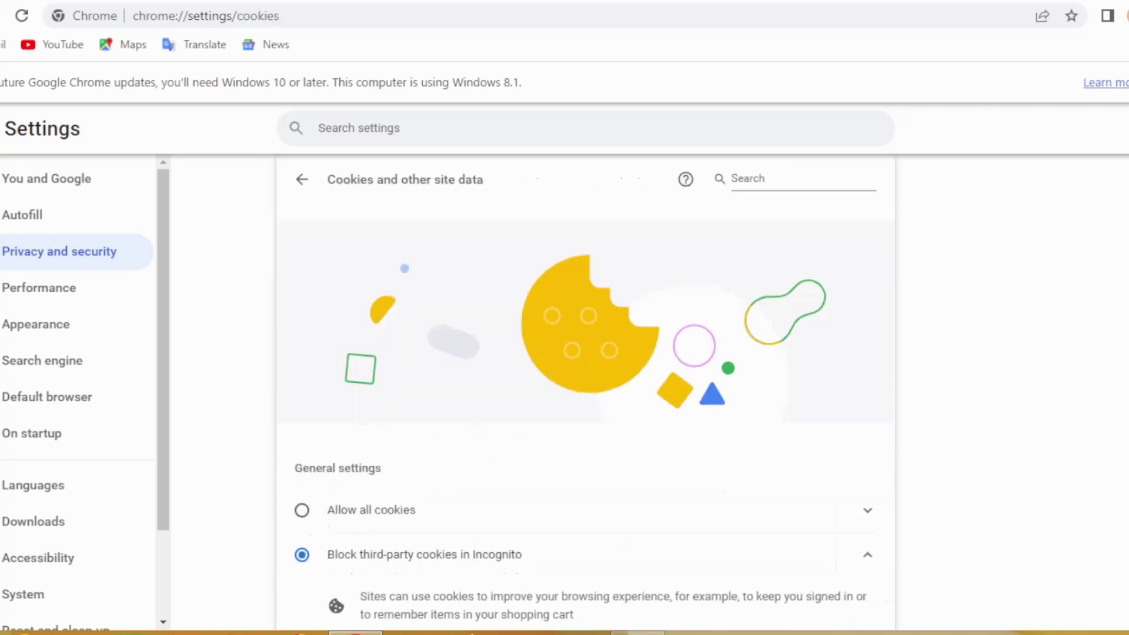
scroll(586, 392, down, 5)
scroll(586, 393, up, 1)
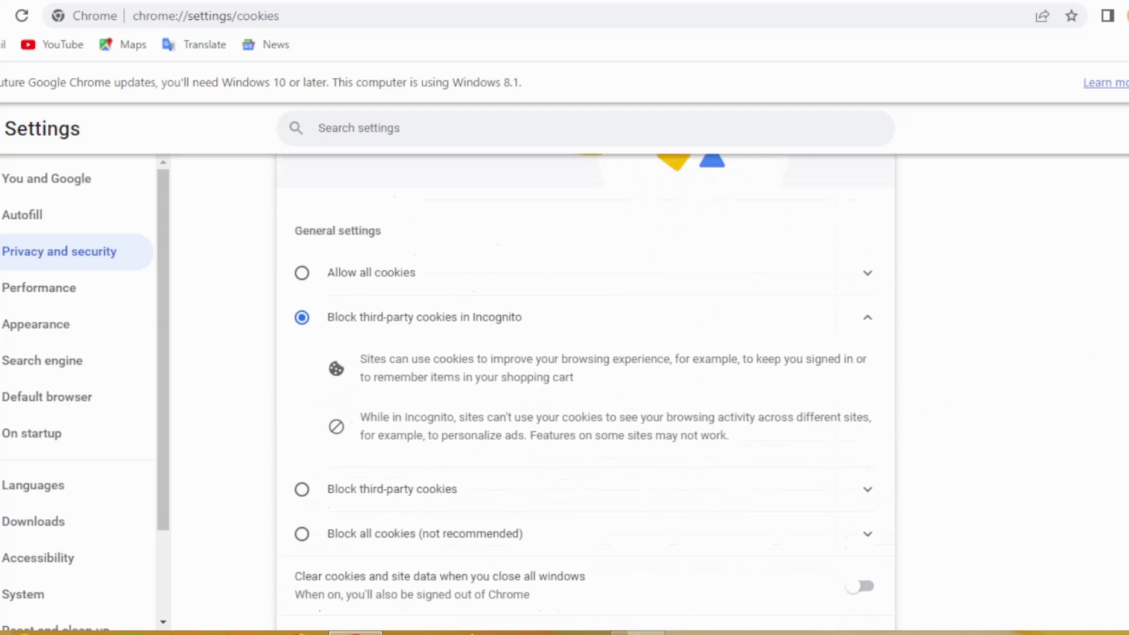
scroll(586, 392, down, 1)
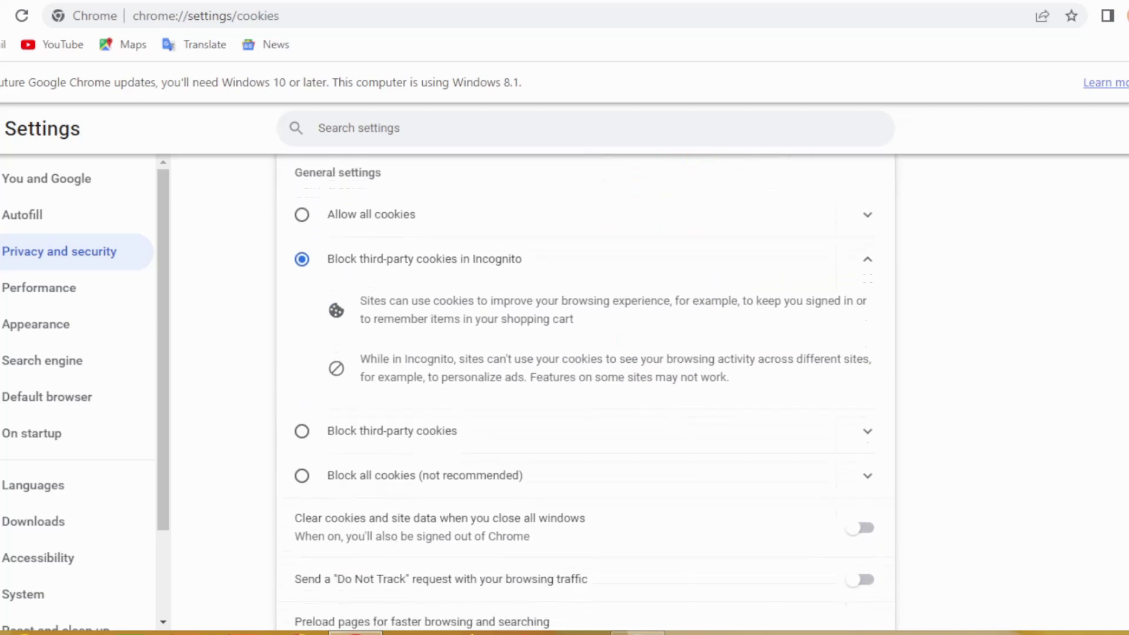
scroll(585, 392, down, 2)
scroll(585, 393, down, 6)
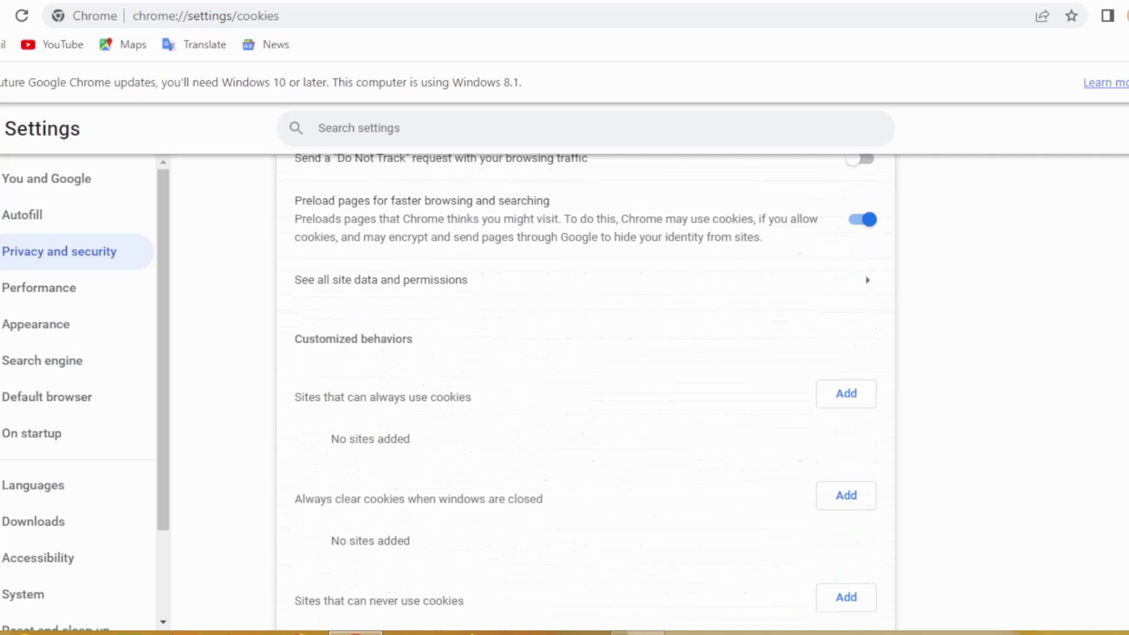
scroll(586, 392, up, 10)
scroll(585, 392, down, 5)
scroll(586, 393, up, 3)
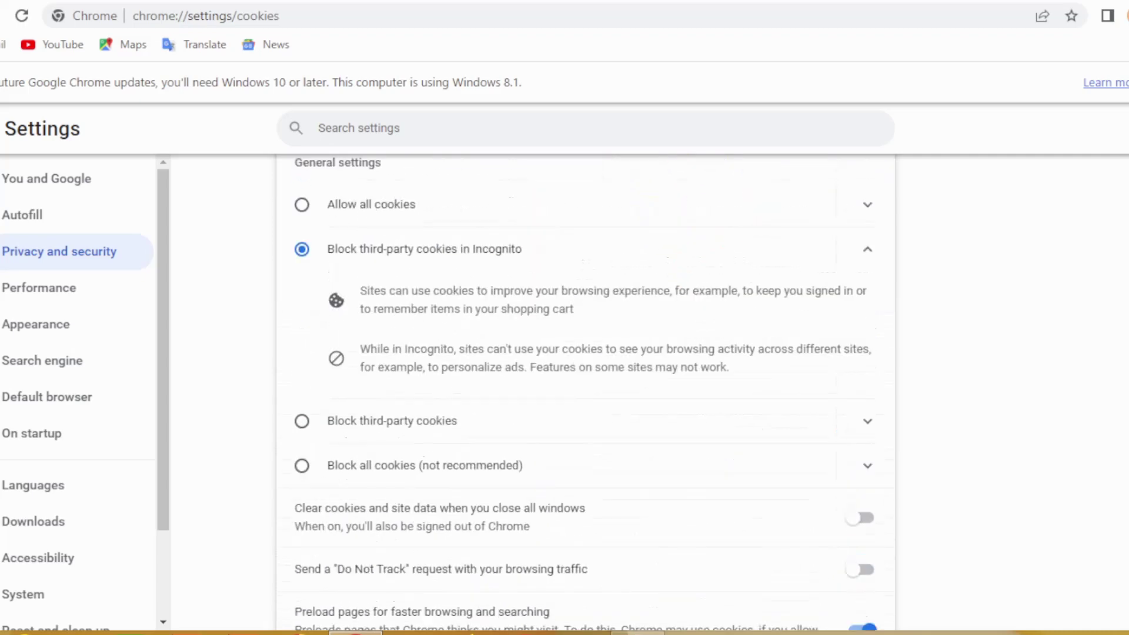
scroll(586, 393, down, 1)
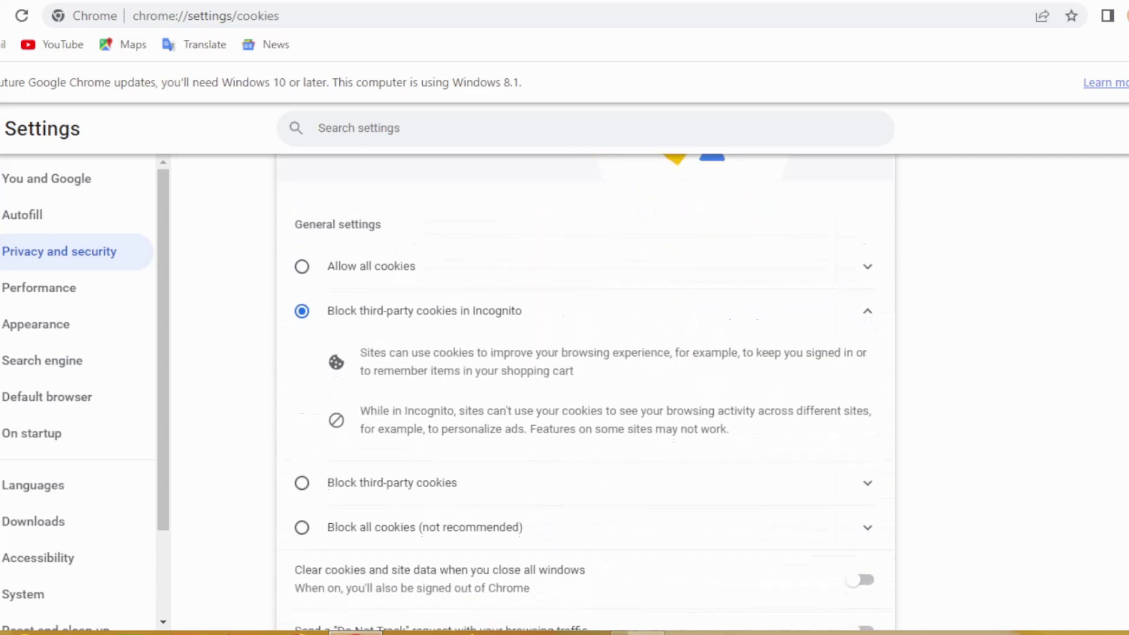
scroll(1069, 396, up, 2)
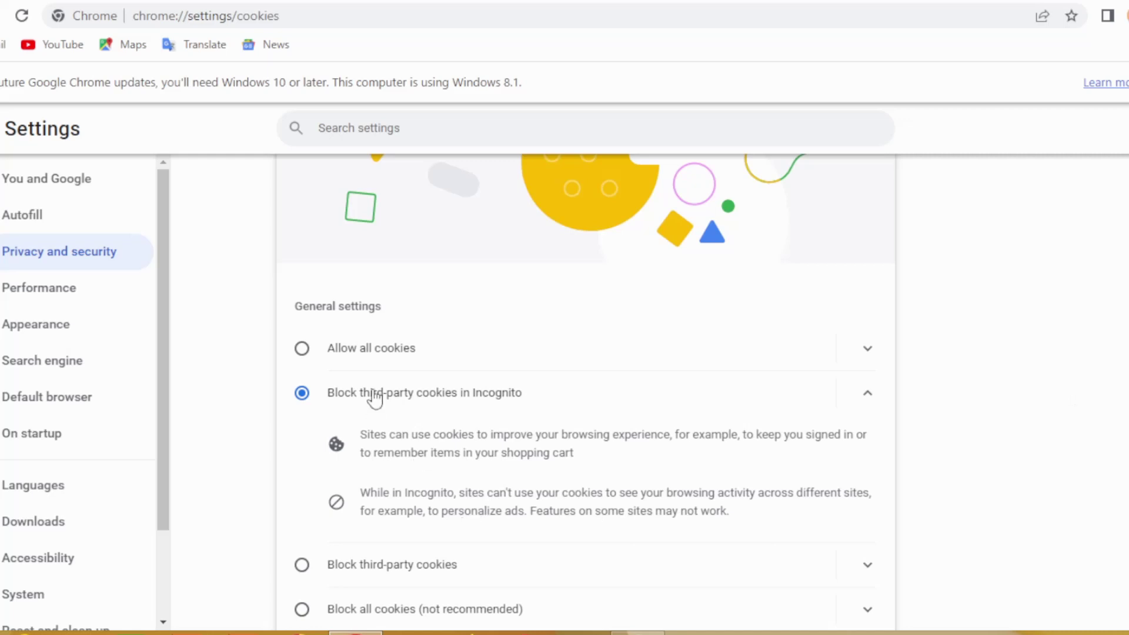
click(303, 349)
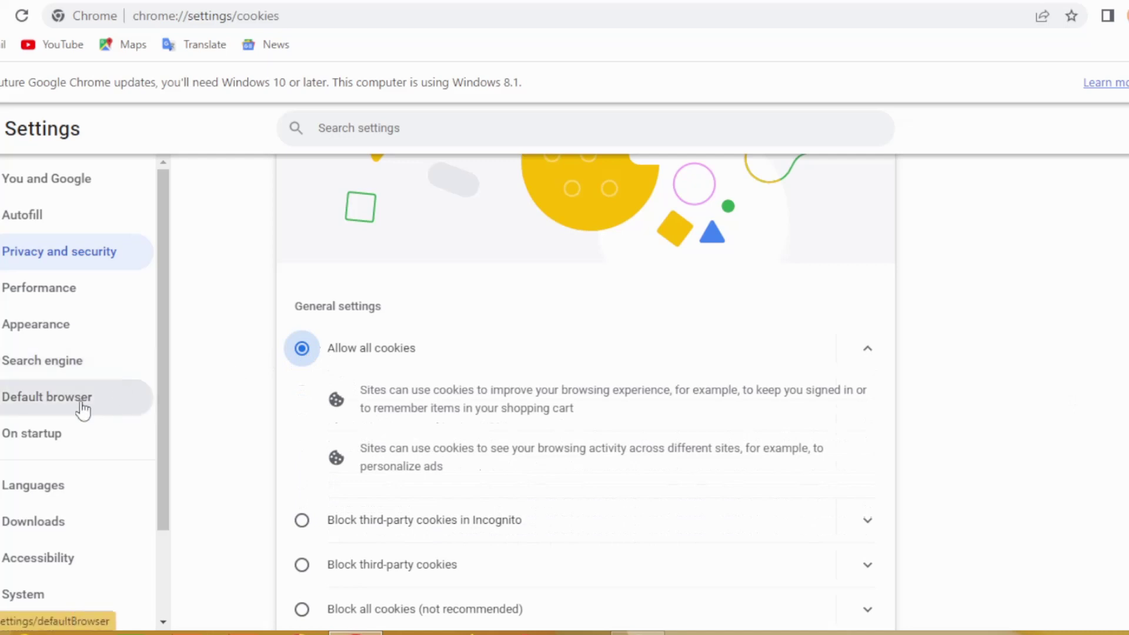
click(86, 251)
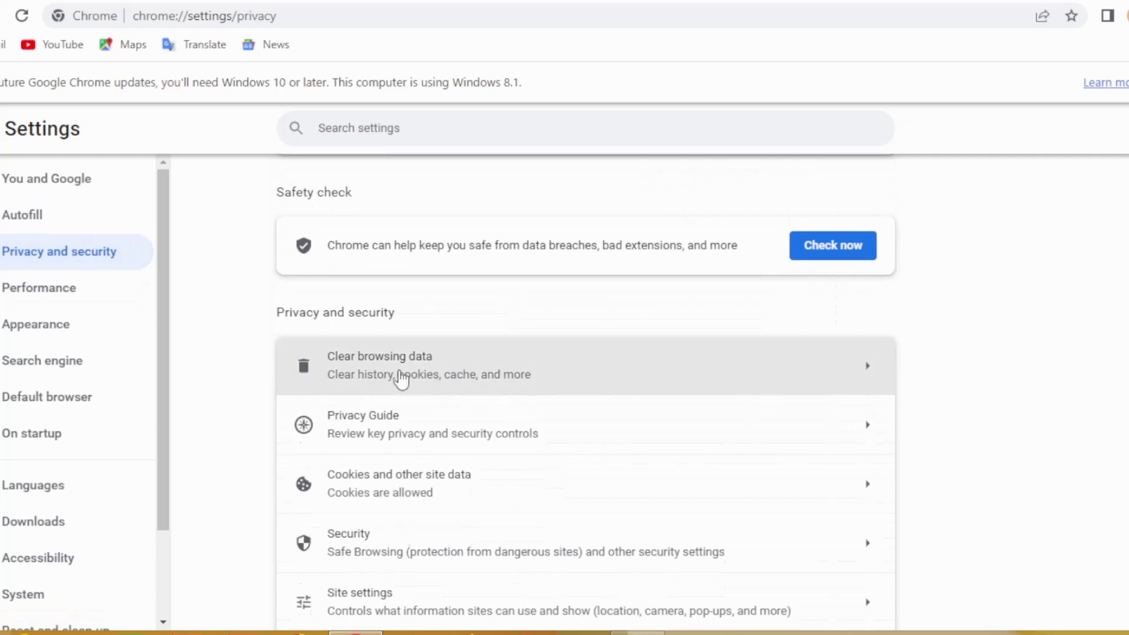
Clear the last hour's browsing history, cookies and cached images and files
click(423, 376)
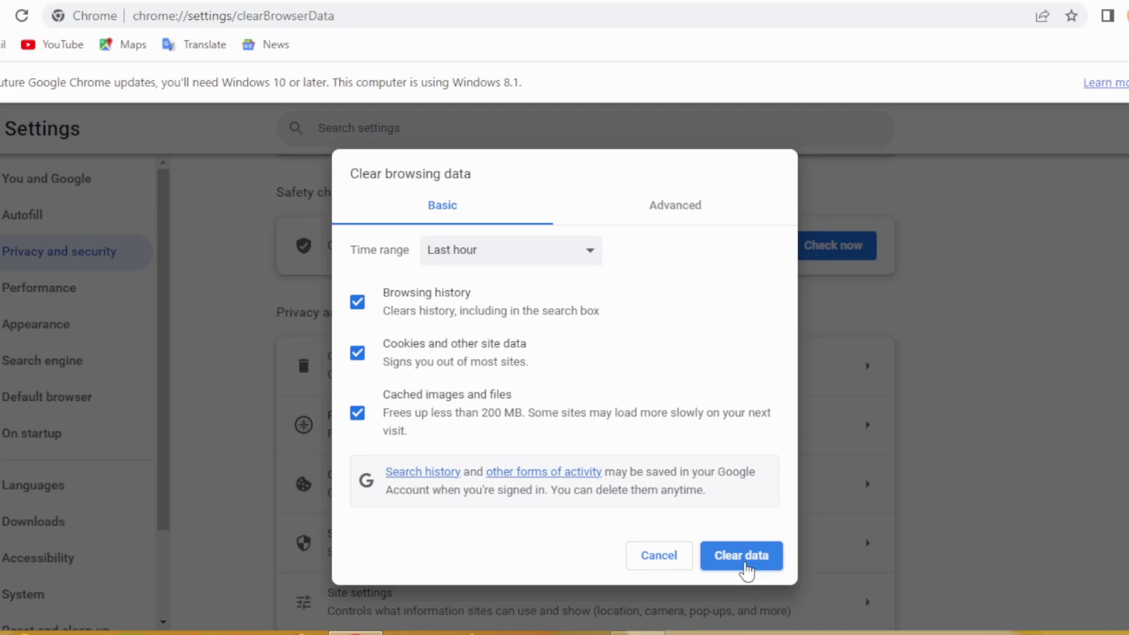
click(745, 562)
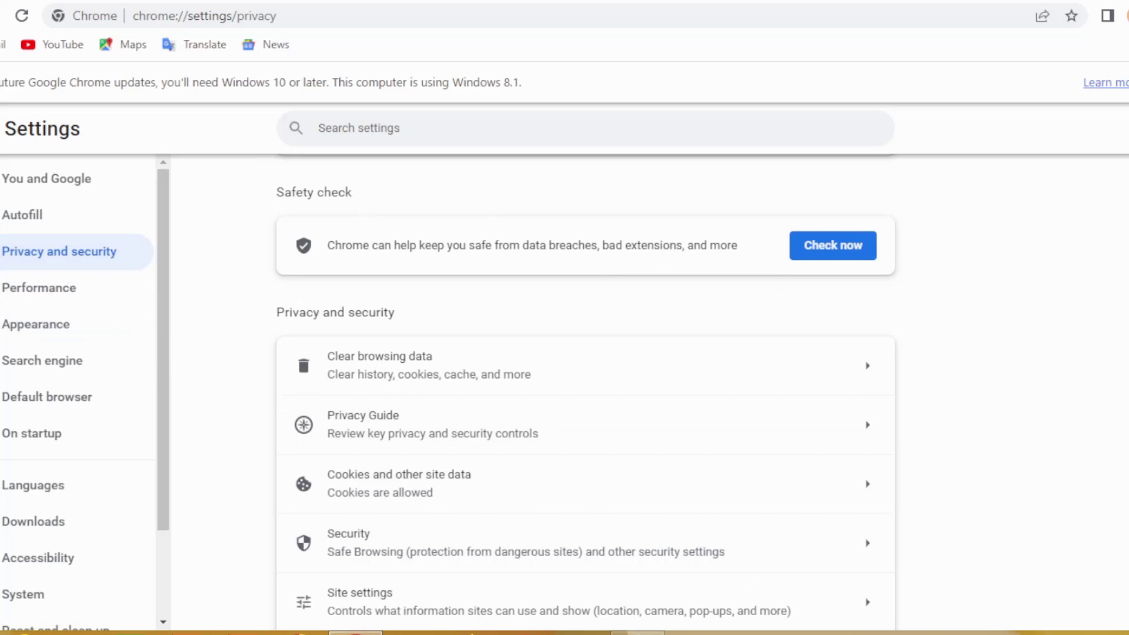
Open the Security settings again and scroll down to Manage device certificates
scroll(585, 392, down, 1)
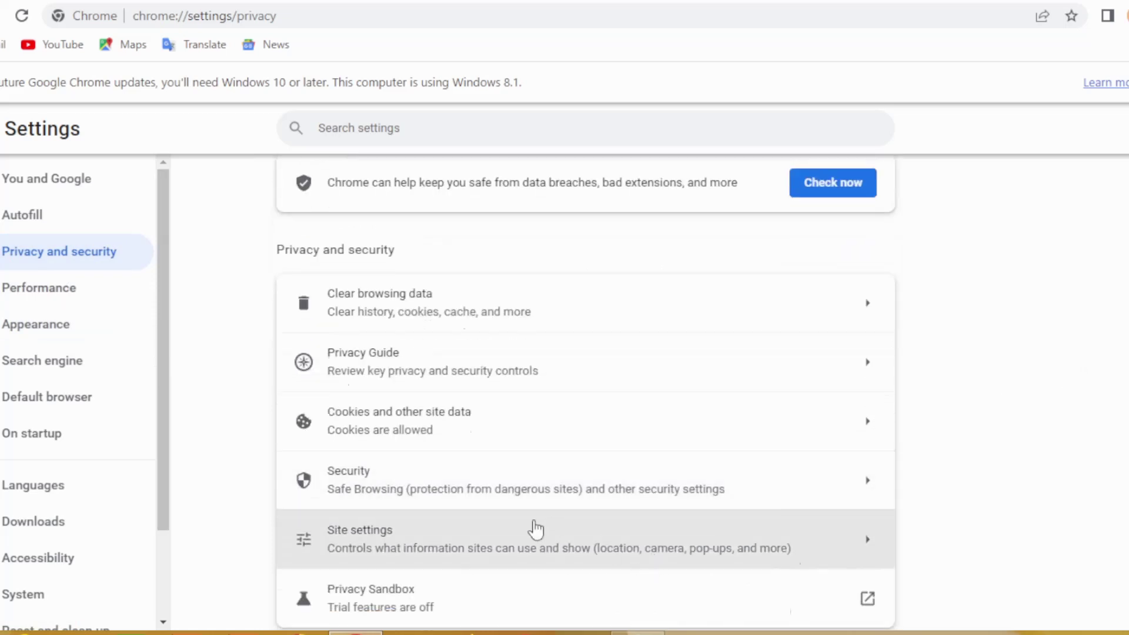
click(420, 487)
scroll(982, 399, down, 4)
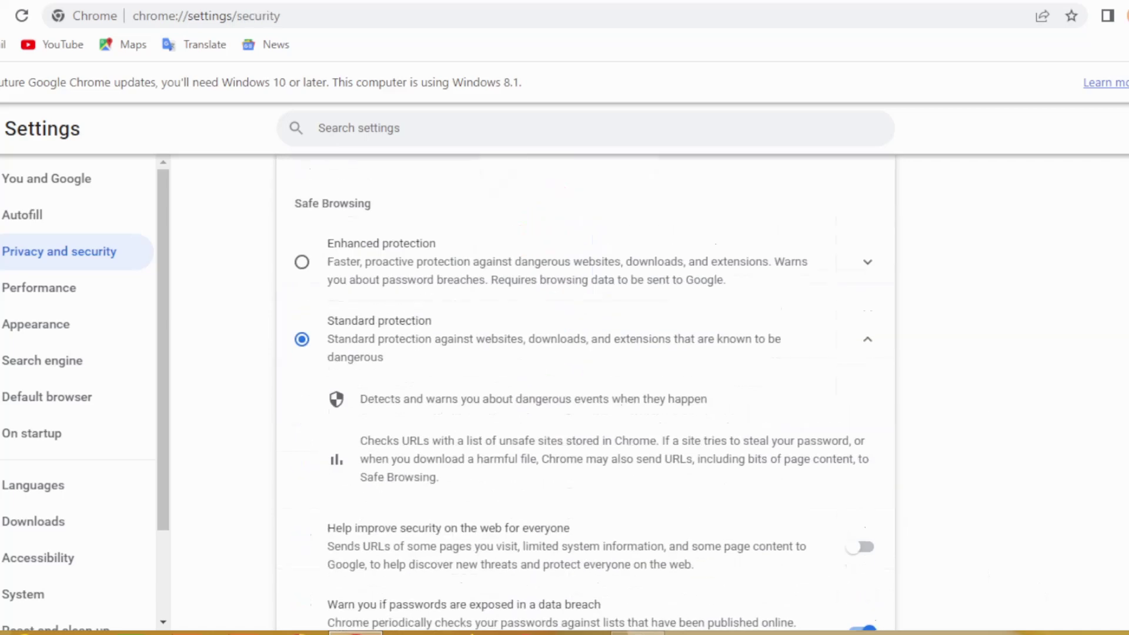
scroll(586, 408, down, 1)
scroll(684, 458, down, 12)
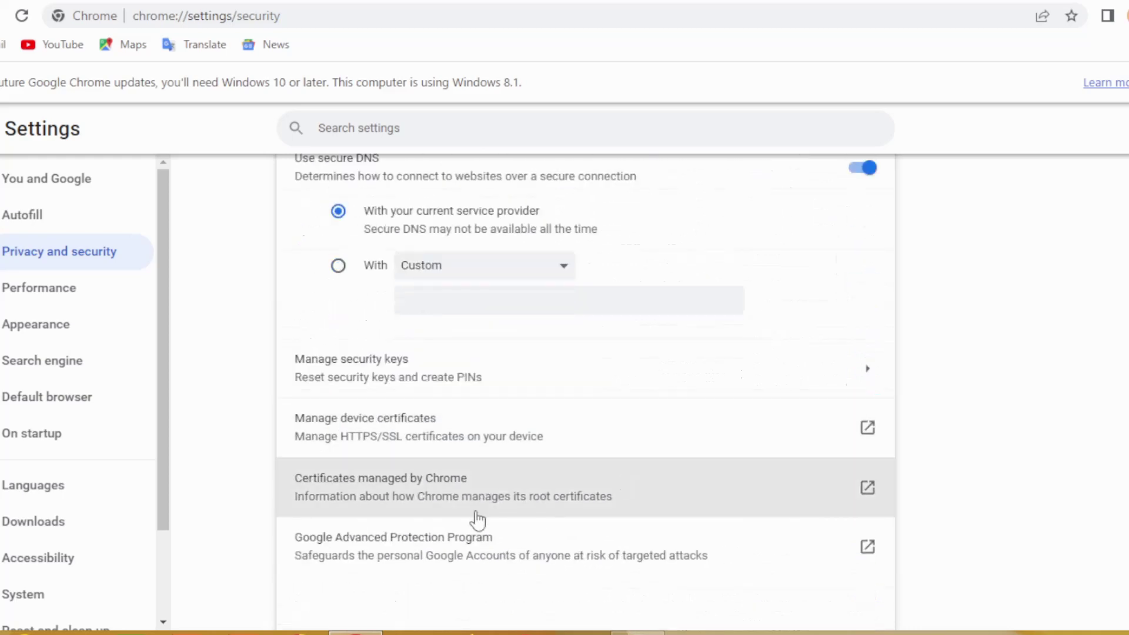
In device certificates, browse the Intermediate, Other People, Trusted Root and Trusted Publishers stores, then open Advanced Options
click(409, 429)
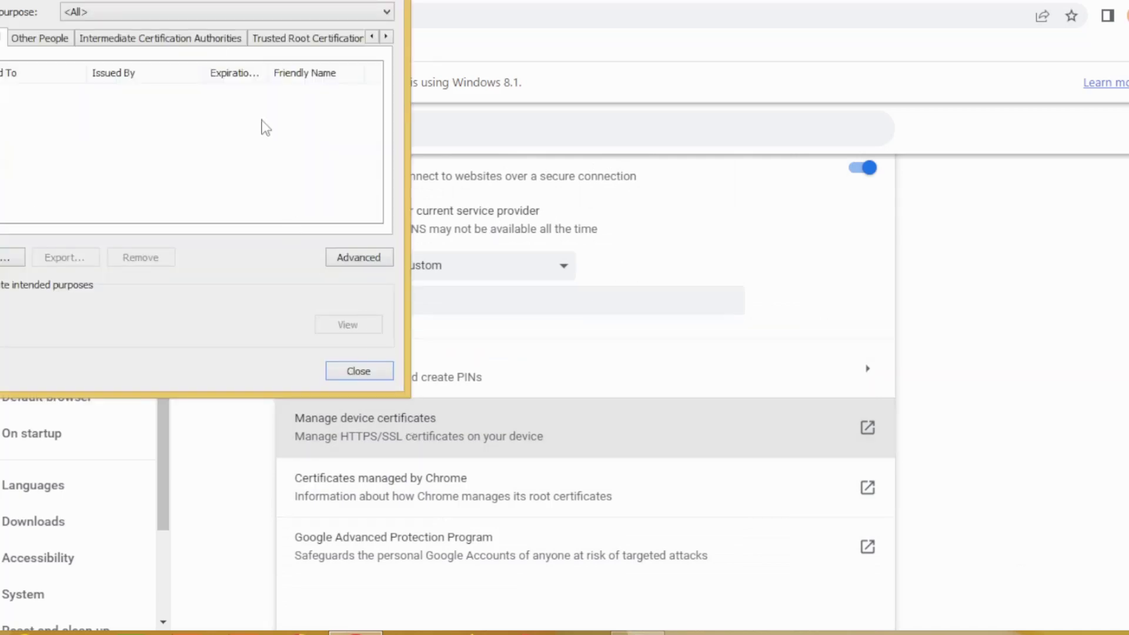
click(132, 47)
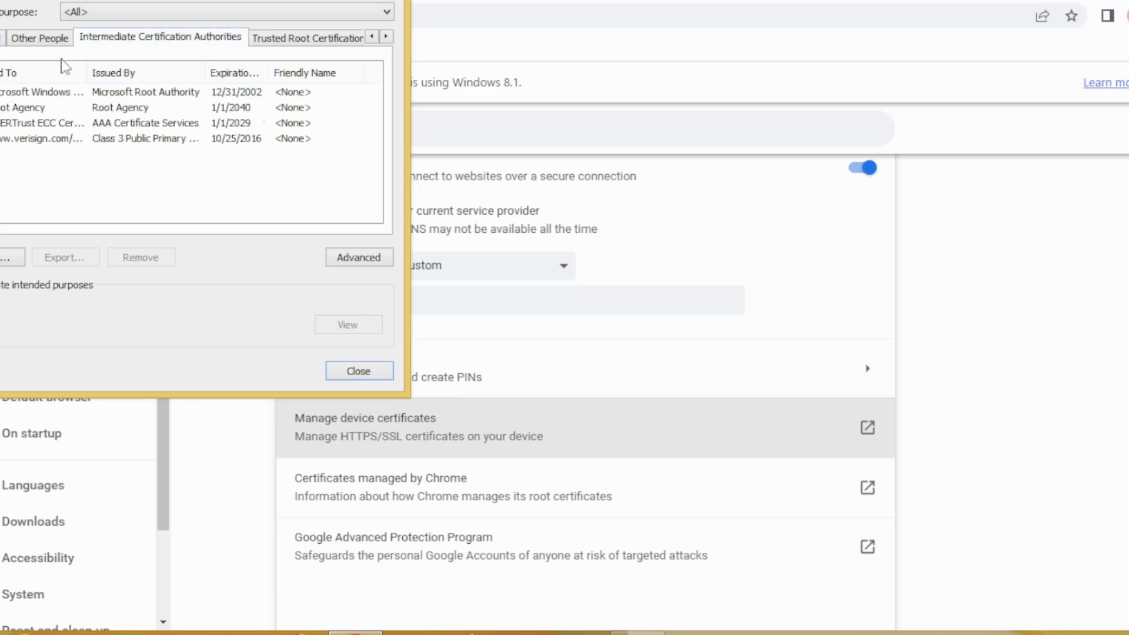
click(38, 37)
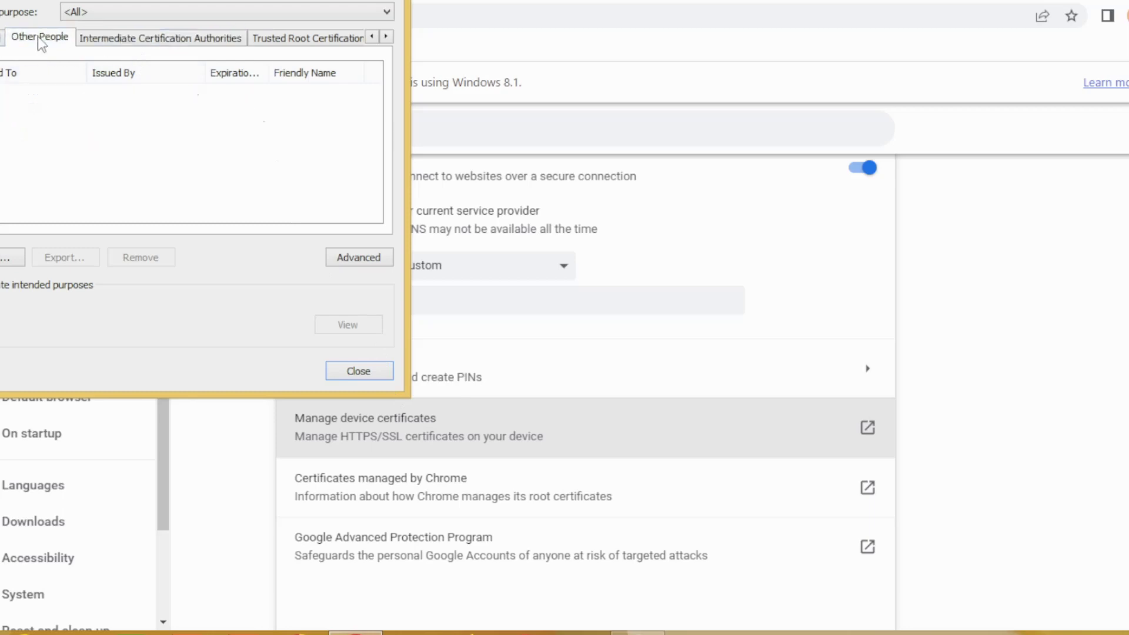
click(300, 39)
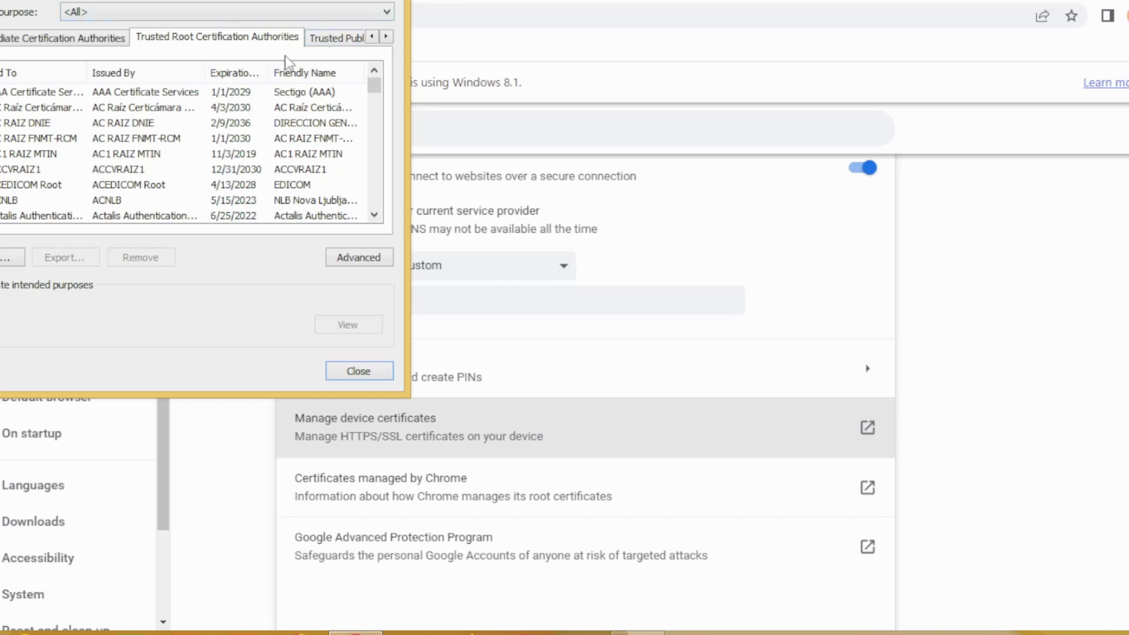
click(334, 41)
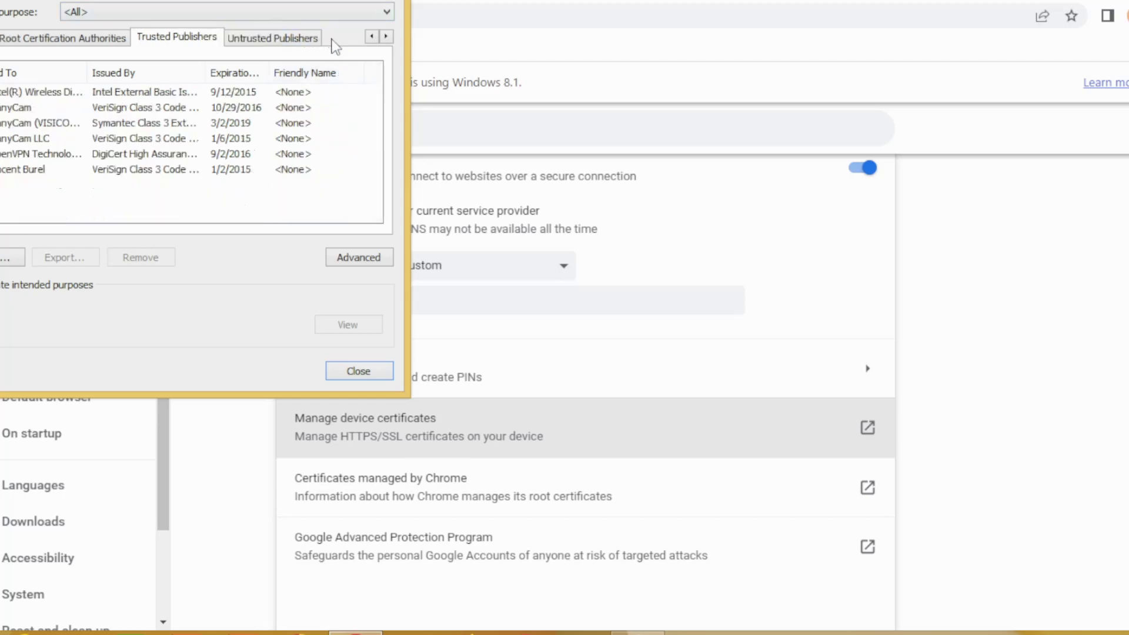
click(356, 257)
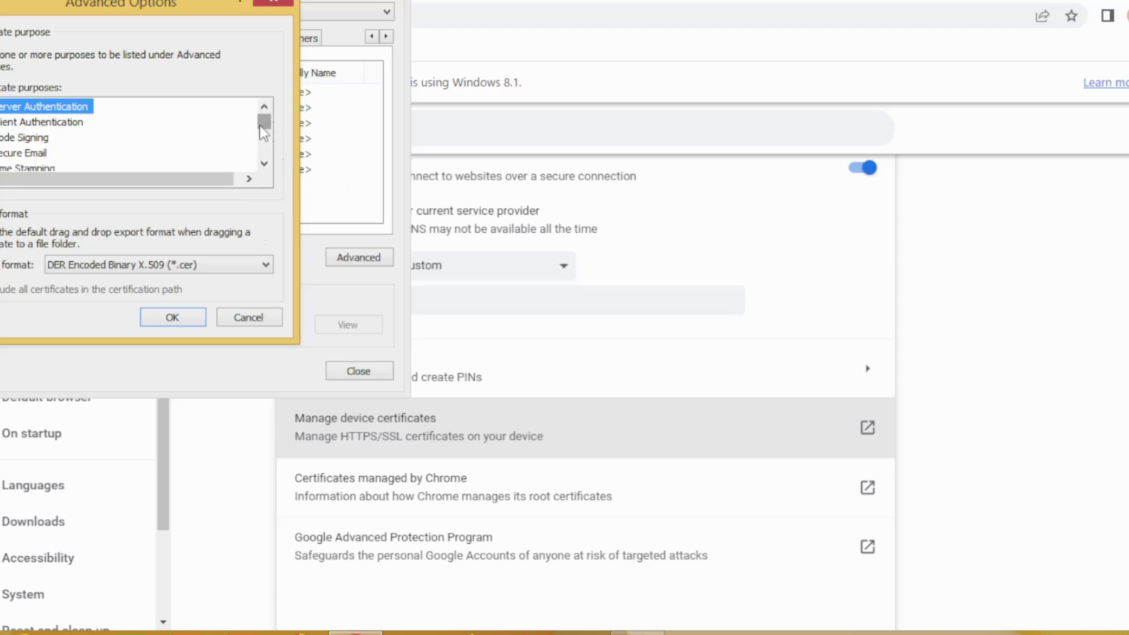
mouse_move(260, 125)
mouse_down()
mouse_move(261, 141)
mouse_move(263, 125)
mouse_up()
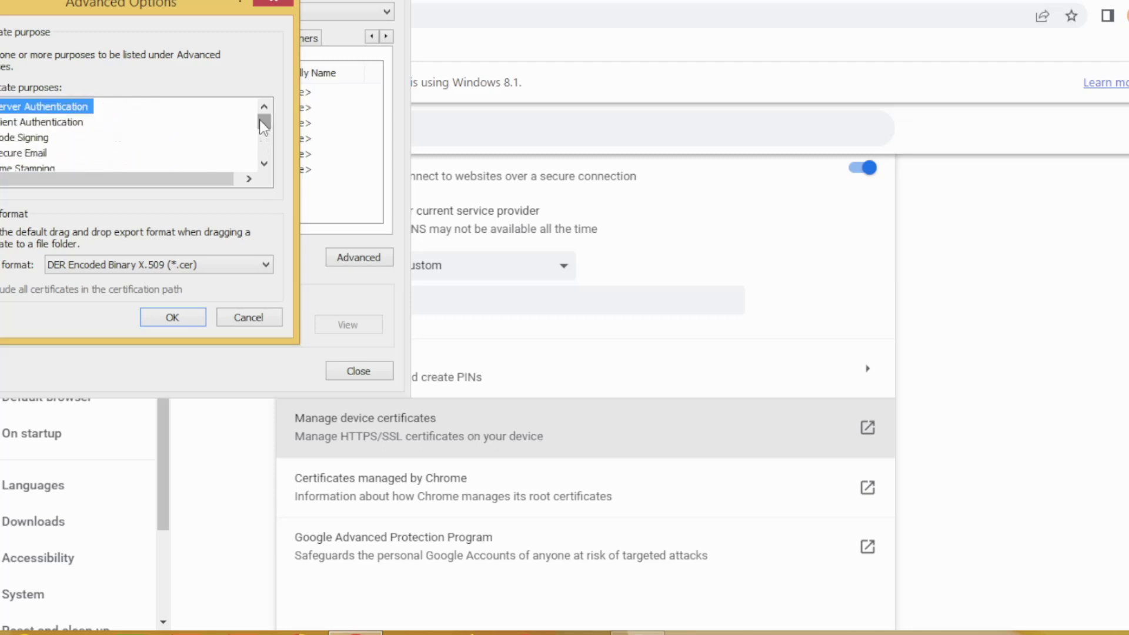